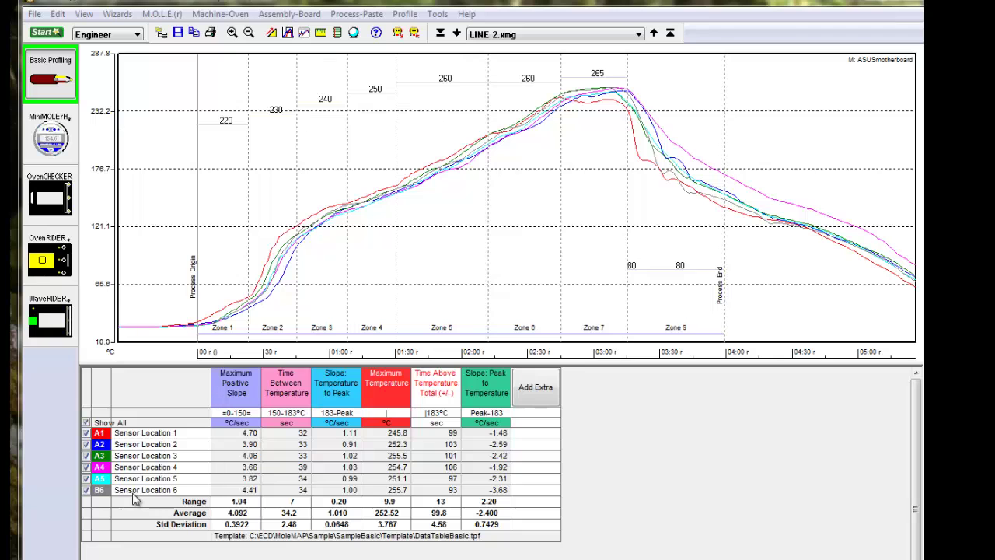
Plot Sensor Location 1's 4.70 °C/sec maximum positive slope on the profile graph.
{"action": "left_click", "coordinate": [231, 436]}
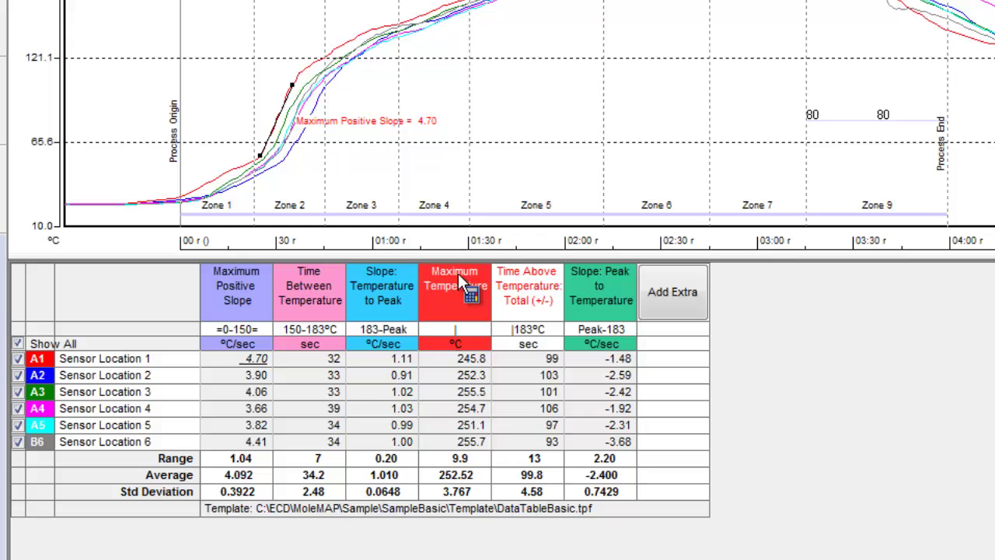
Change the Time Between Temperature lower value to 155.0 °C, then plot Sensor Location 5's interval.
{"action": "right_click", "coordinate": [306, 289]}
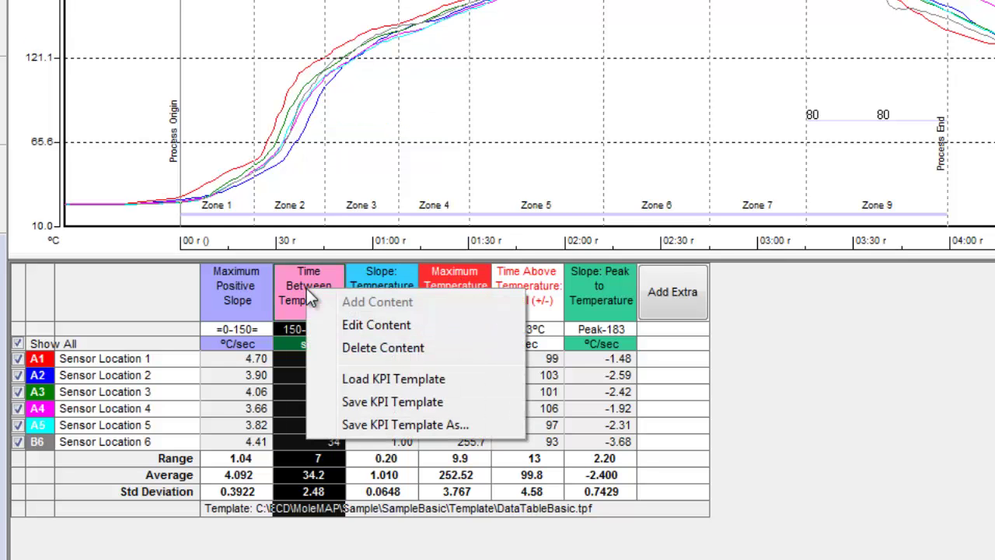
{"action": "left_click", "coordinate": [359, 330]}
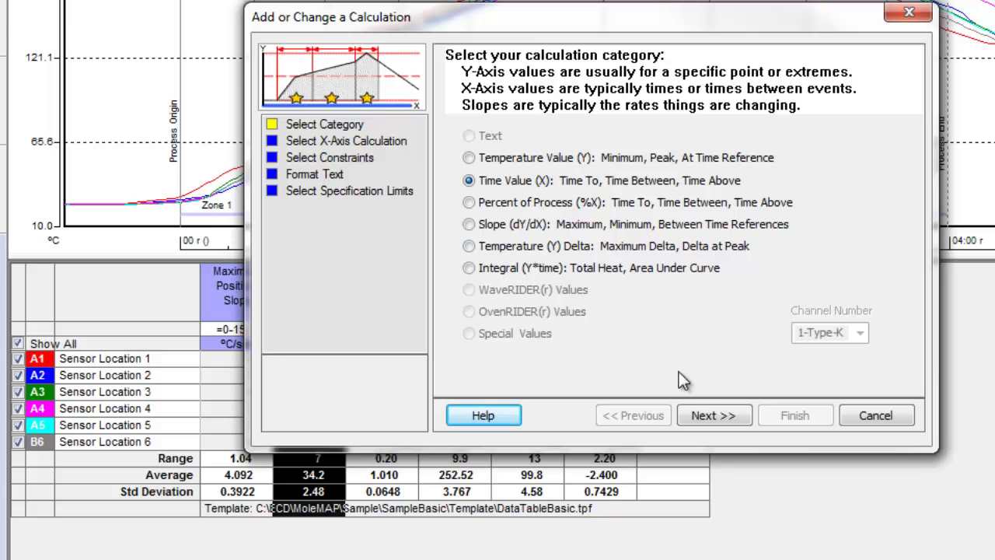
{"action": "left_click", "coordinate": [708, 415]}
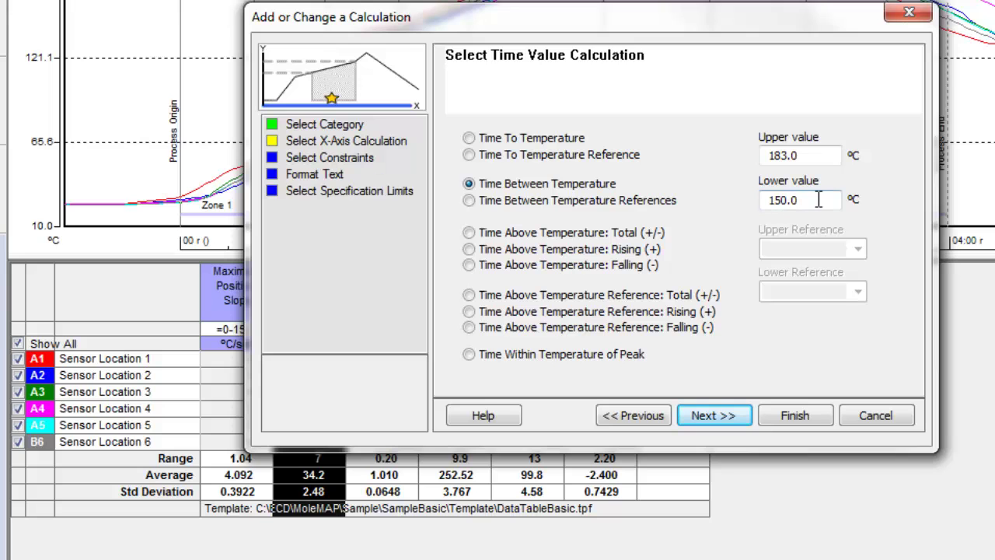
{"action": "left_click_drag", "start_coordinate": [817, 200], "coordinate": [678, 209]}
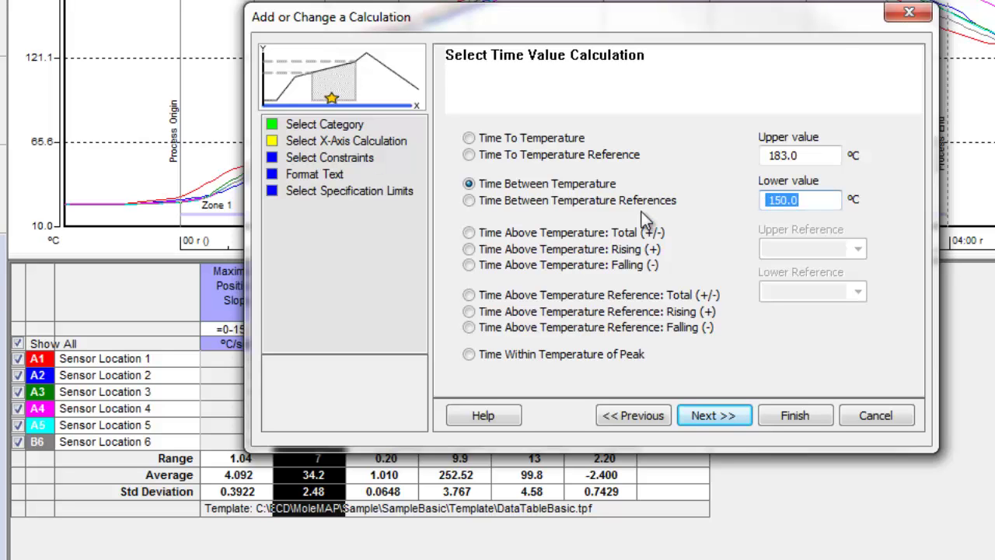
{"action": "type", "text": "155.0"}
{"action": "left_click", "coordinate": [787, 419]}
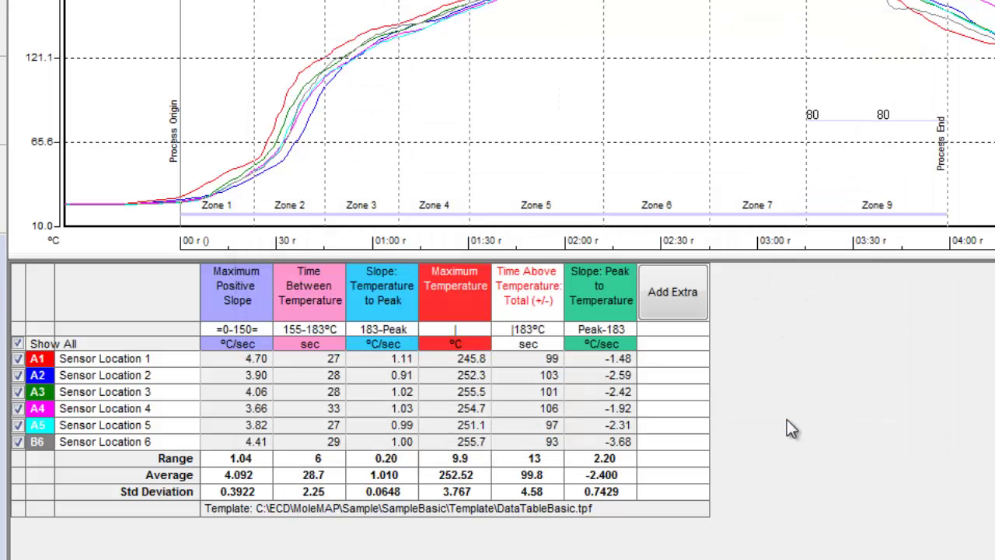
{"action": "left_click", "coordinate": [319, 430]}
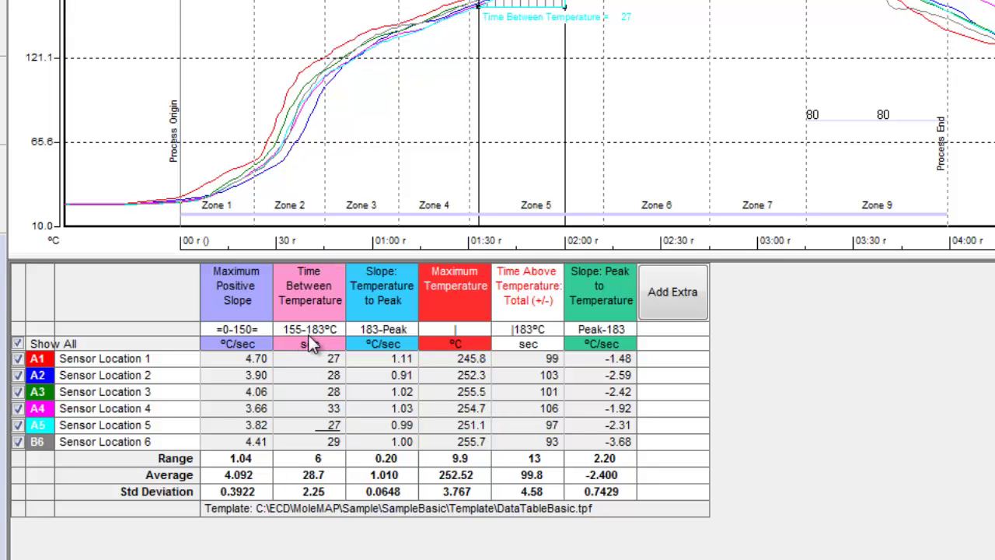
Set the Maximum Positive Slope calculation's end value to 155.0 °C.
{"action": "right_click", "coordinate": [216, 291]}
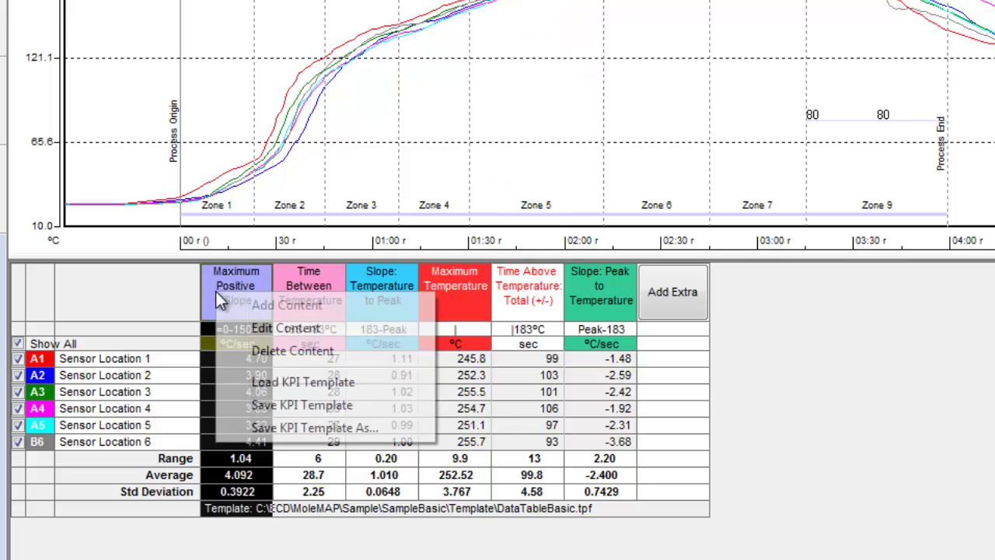
{"action": "left_click", "coordinate": [270, 328]}
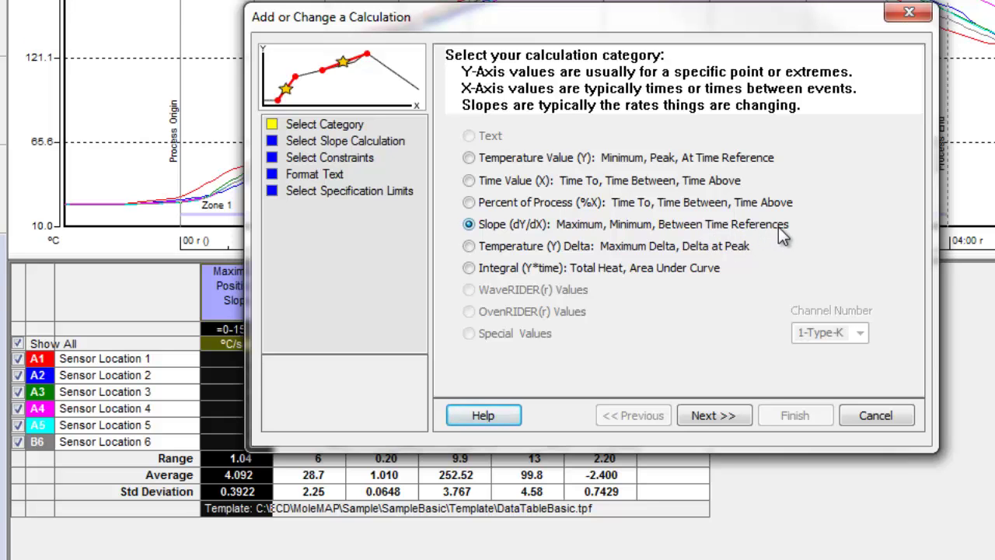
{"action": "left_click", "coordinate": [699, 416]}
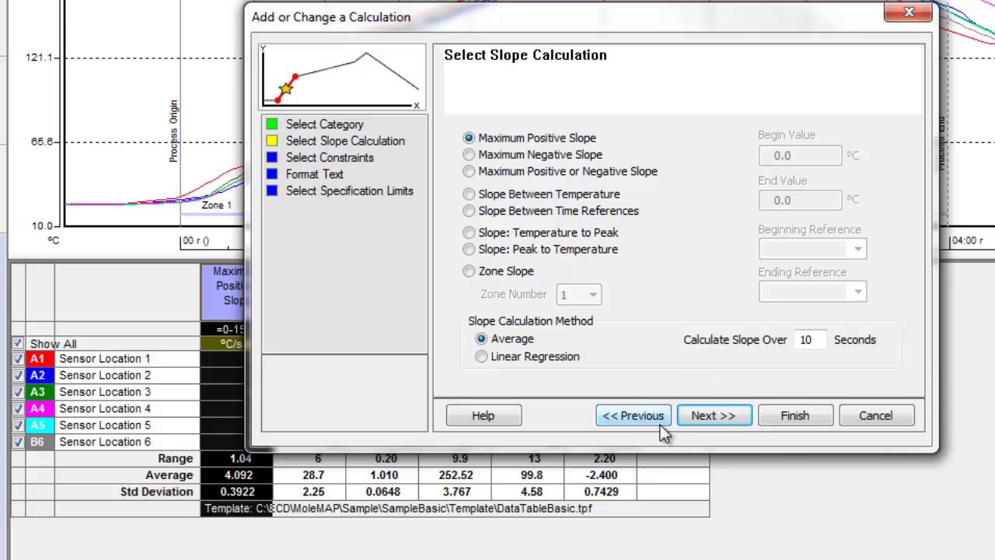
{"action": "left_click", "coordinate": [709, 423]}
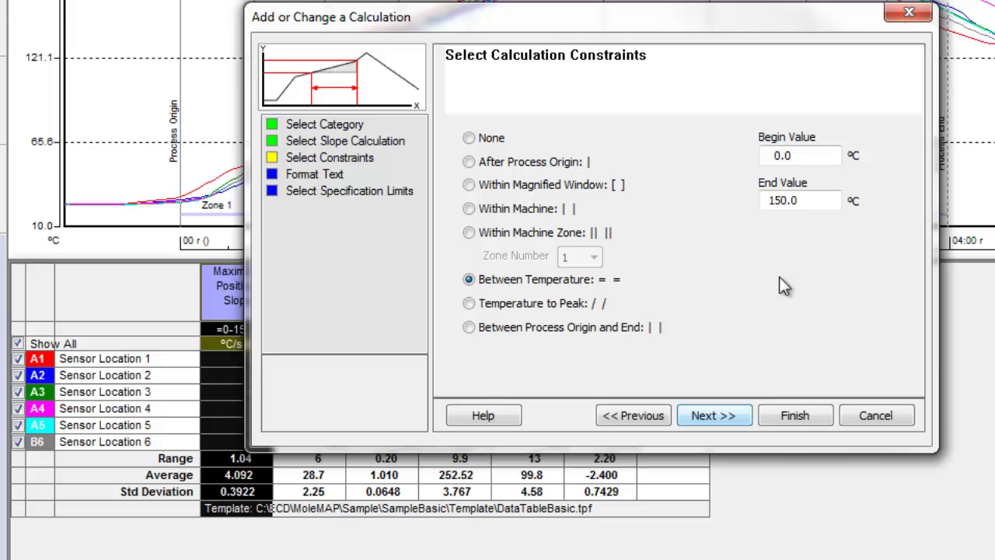
{"action": "left_click_drag", "start_coordinate": [811, 200], "coordinate": [640, 195]}
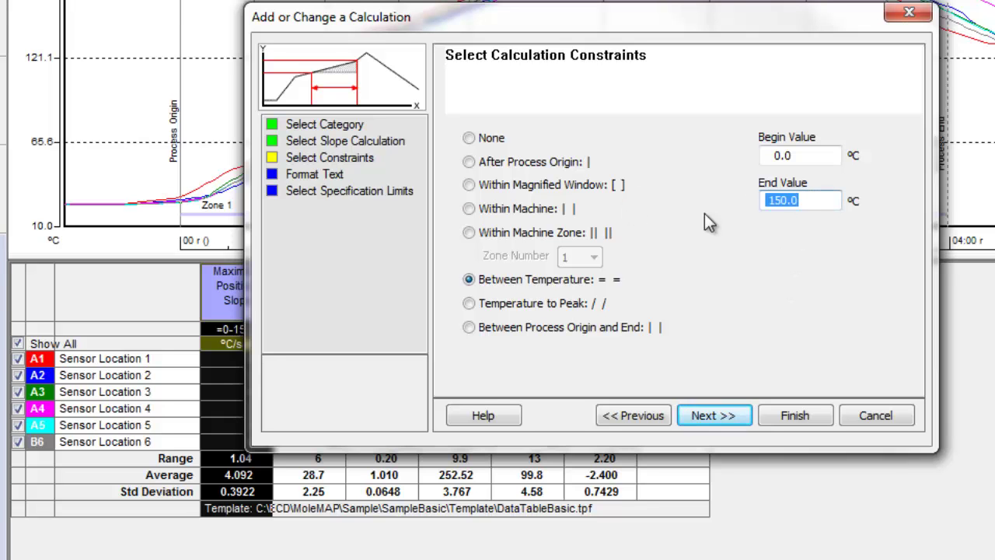
{"action": "type", "text": "155.0"}
{"action": "left_click", "coordinate": [790, 421]}
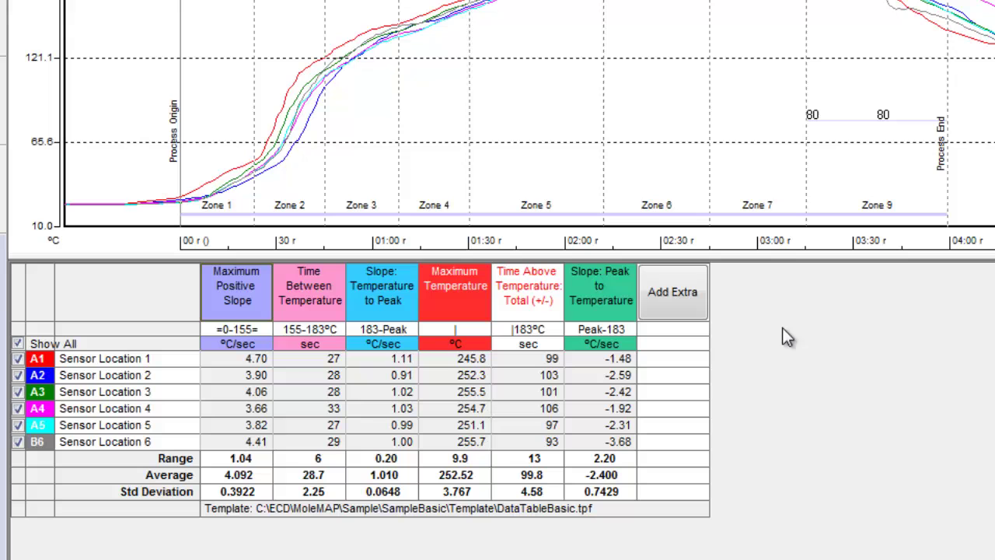
Add a new time-between-two-temperatures calculation running from 175 to 183 °C.
{"action": "left_click_drag", "start_coordinate": [710, 312], "coordinate": [777, 323]}
{"action": "left_click_drag", "start_coordinate": [777, 321], "coordinate": [666, 299]}
{"action": "left_click_drag", "start_coordinate": [666, 300], "coordinate": [666, 301]}
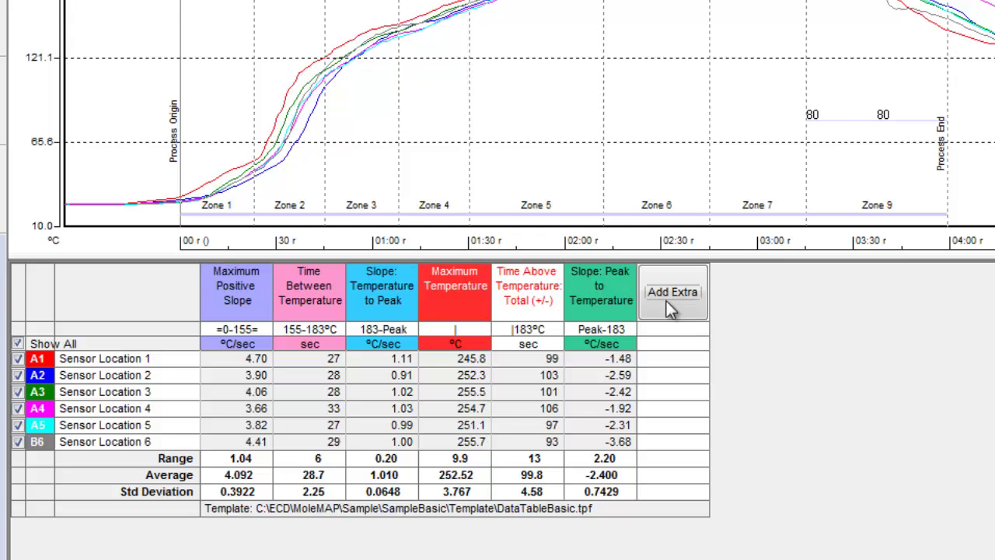
{"action": "left_click", "coordinate": [725, 314]}
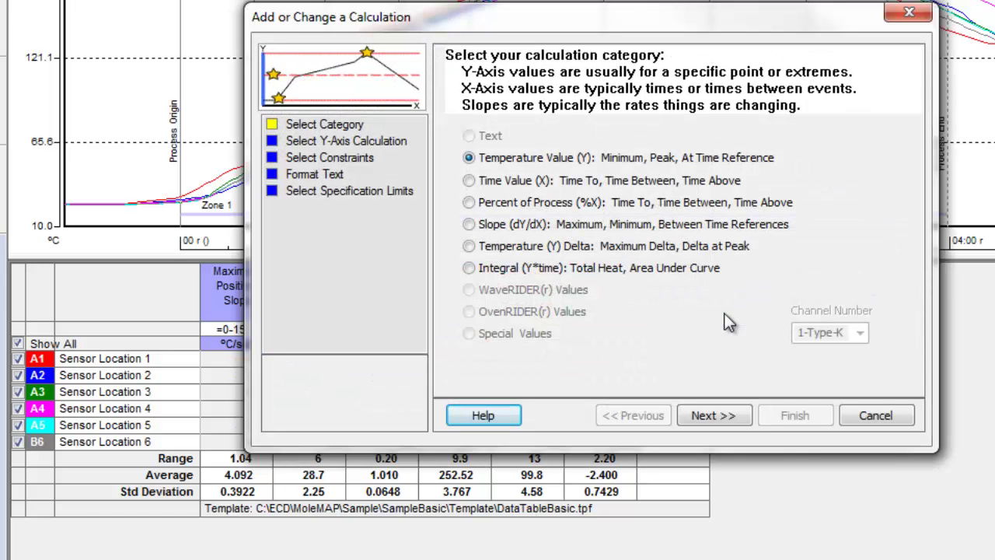
{"action": "left_click", "coordinate": [469, 180]}
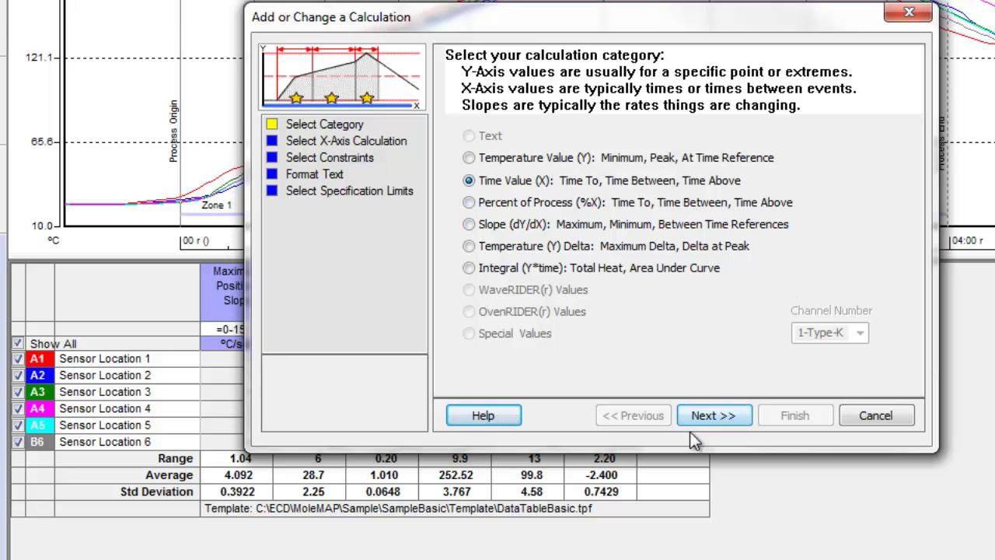
{"action": "left_click", "coordinate": [705, 418]}
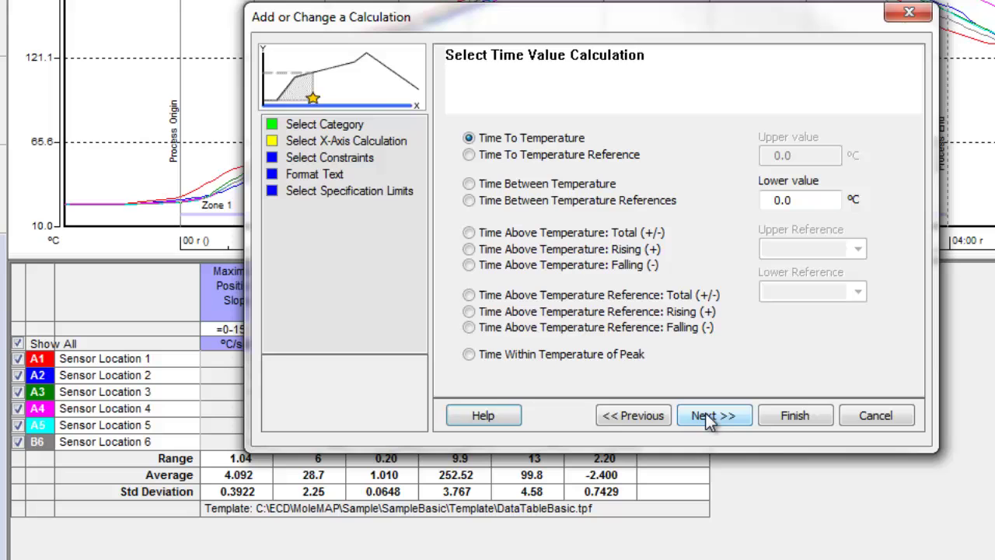
{"action": "left_click", "coordinate": [468, 185]}
{"action": "left_click_drag", "start_coordinate": [821, 199], "coordinate": [643, 215]}
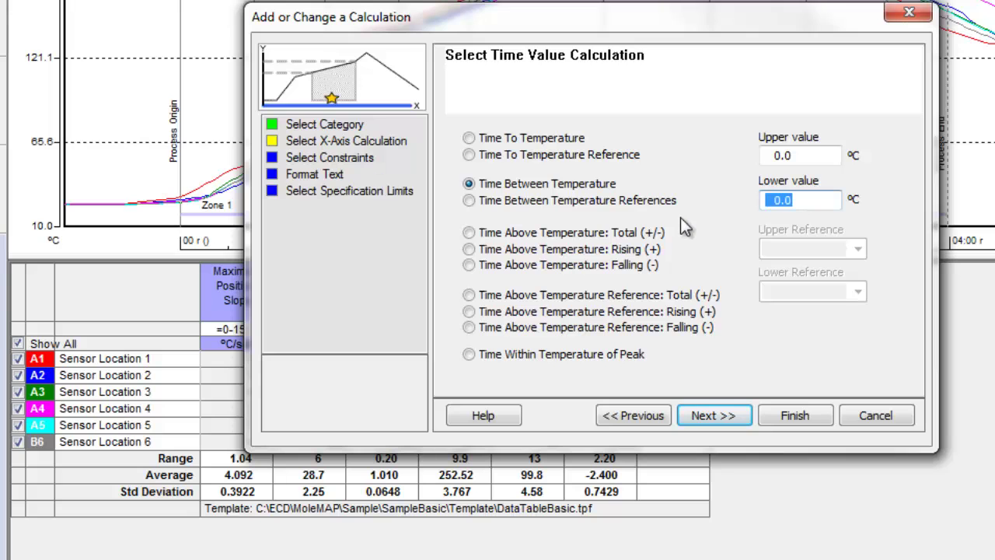
{"action": "type", "text": "175"}
{"action": "double_click", "coordinate": [802, 158]}
{"action": "type", "text": "183"}
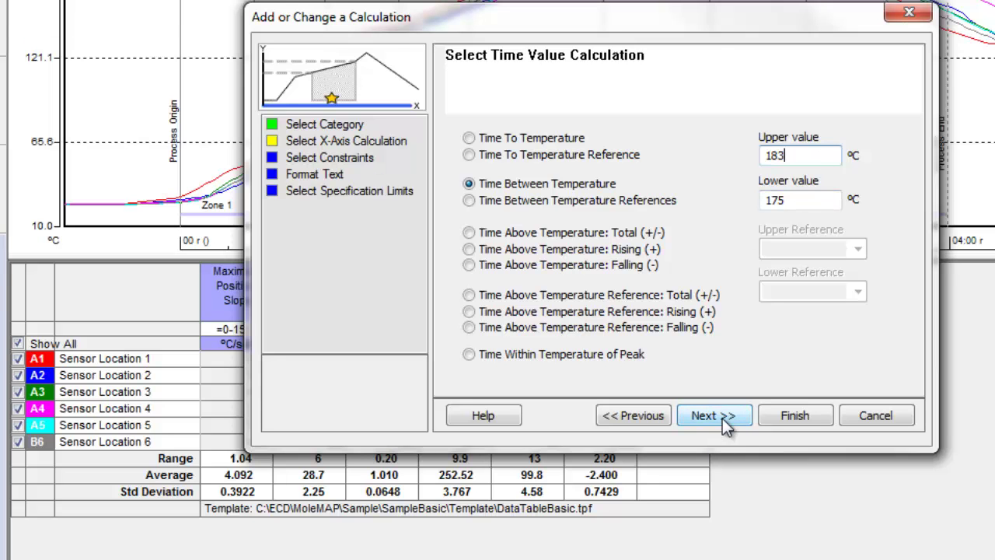
Give the new column a yellow cell colour and finish adding it.
{"action": "left_click", "coordinate": [722, 418]}
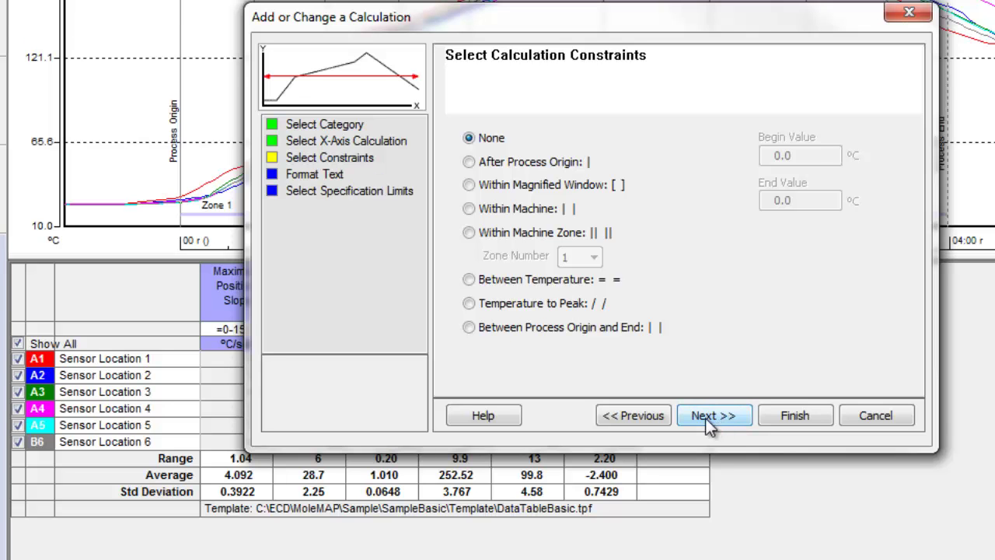
{"action": "left_click", "coordinate": [705, 417]}
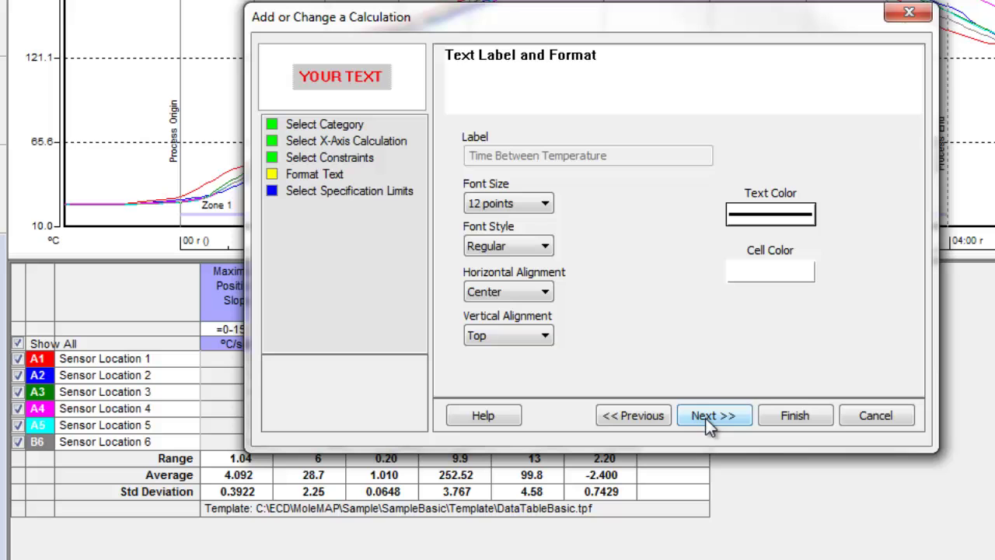
{"action": "left_click", "coordinate": [770, 274]}
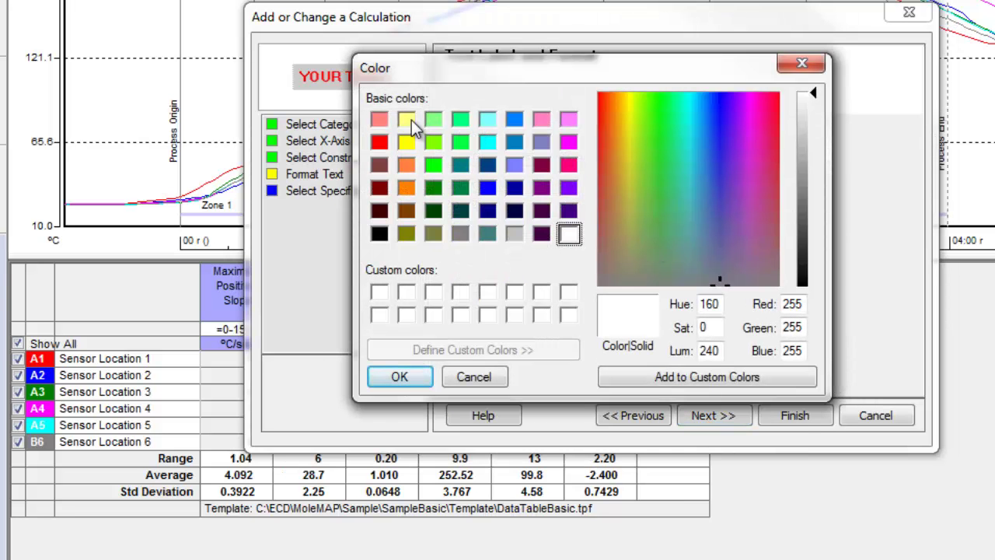
{"action": "left_click", "coordinate": [409, 120]}
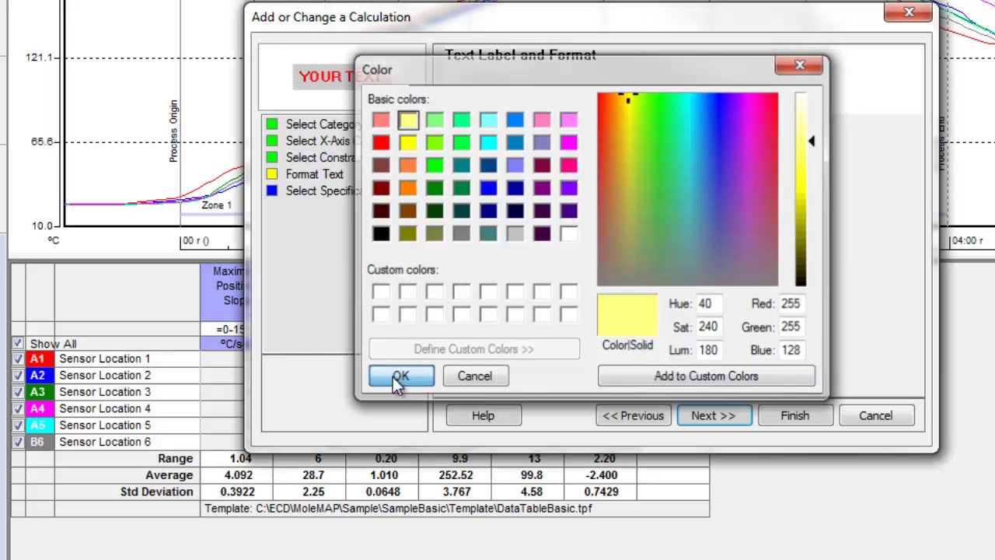
{"action": "left_click", "coordinate": [398, 379]}
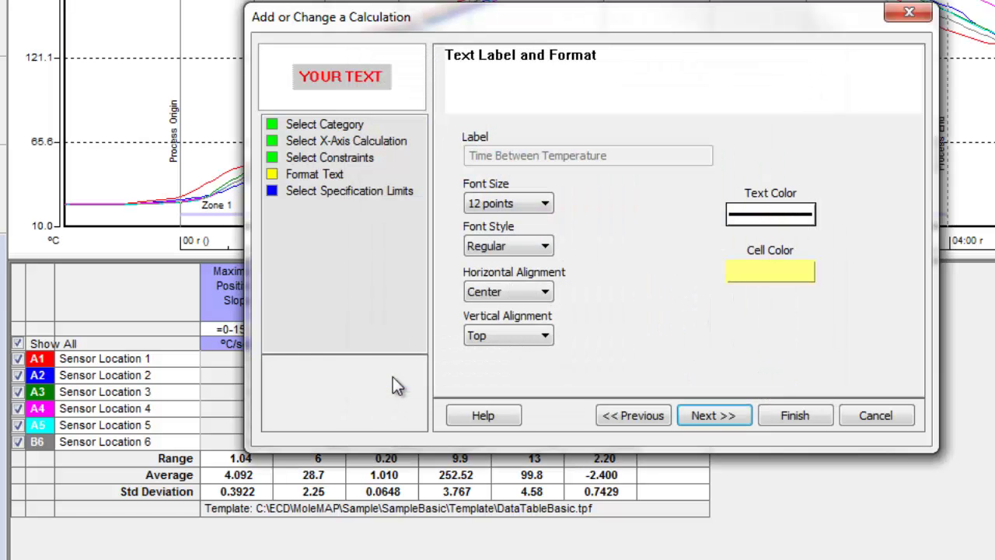
{"action": "left_click", "coordinate": [793, 416]}
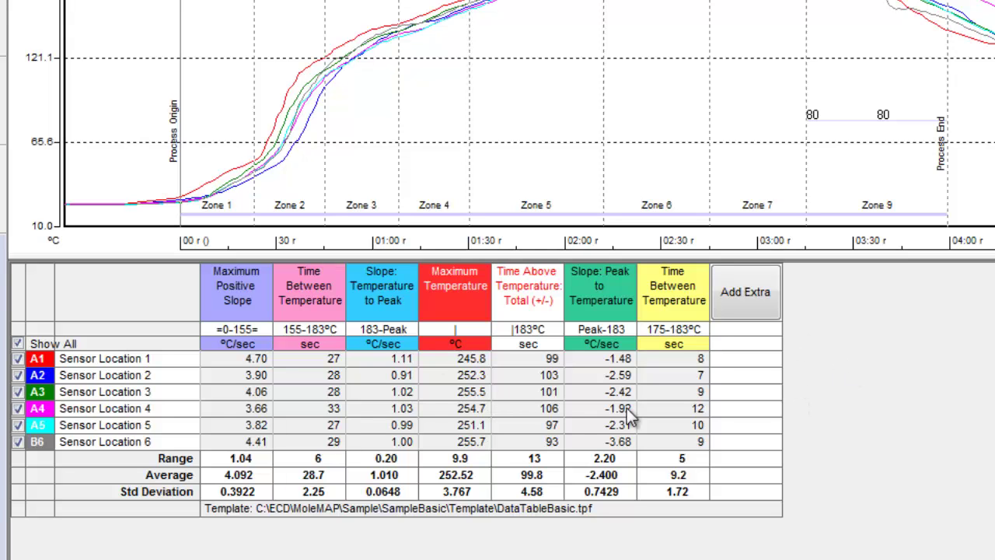
{"action": "mouse_move", "coordinate": [696, 398]}
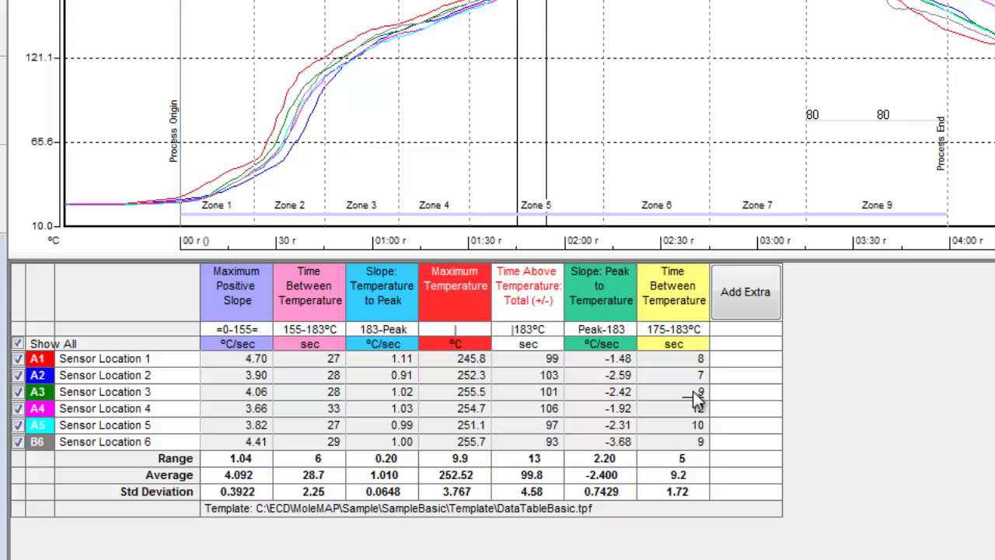
Save the current KPI layout as template file ProductA through Add Extra.
{"action": "left_click", "coordinate": [737, 301]}
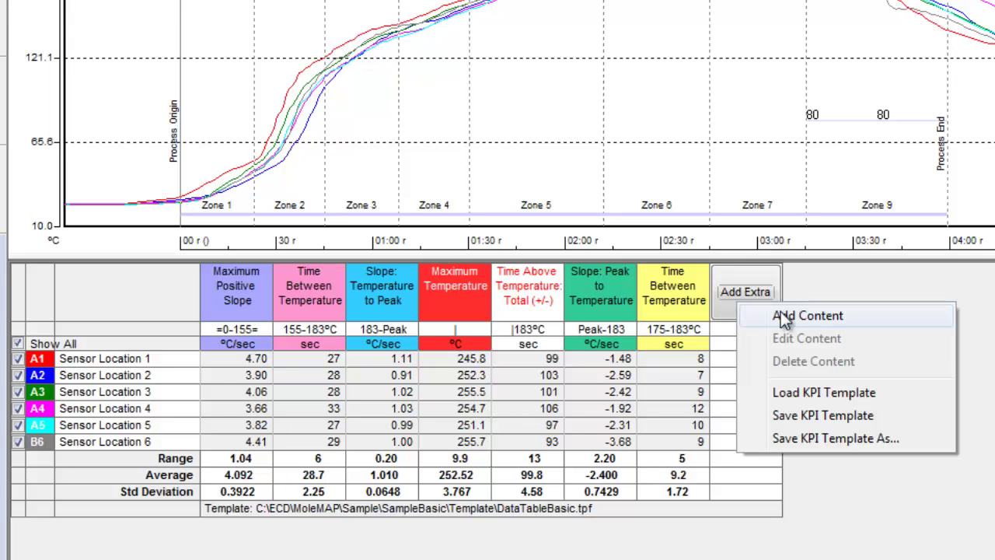
{"action": "left_click", "coordinate": [827, 444]}
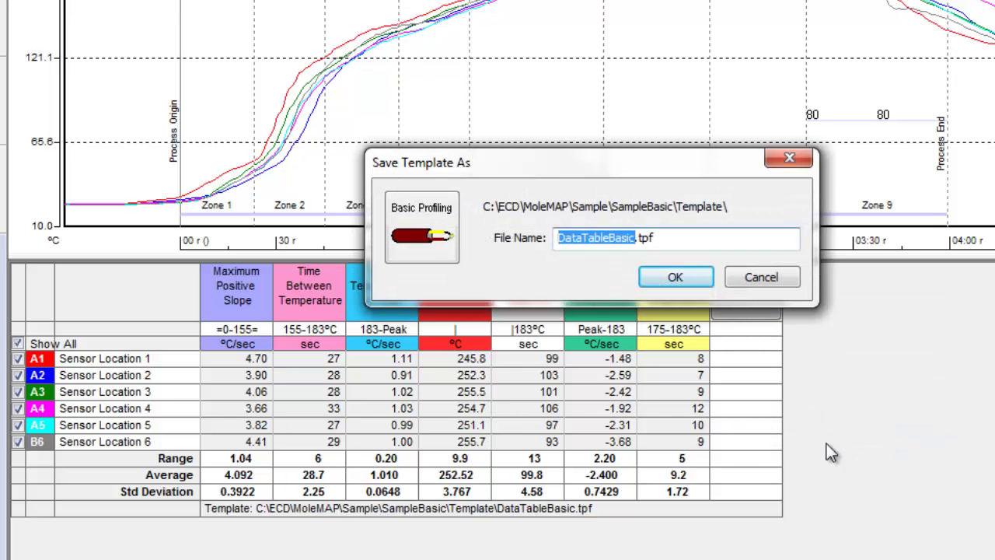
{"action": "type", "text": "Produc"}
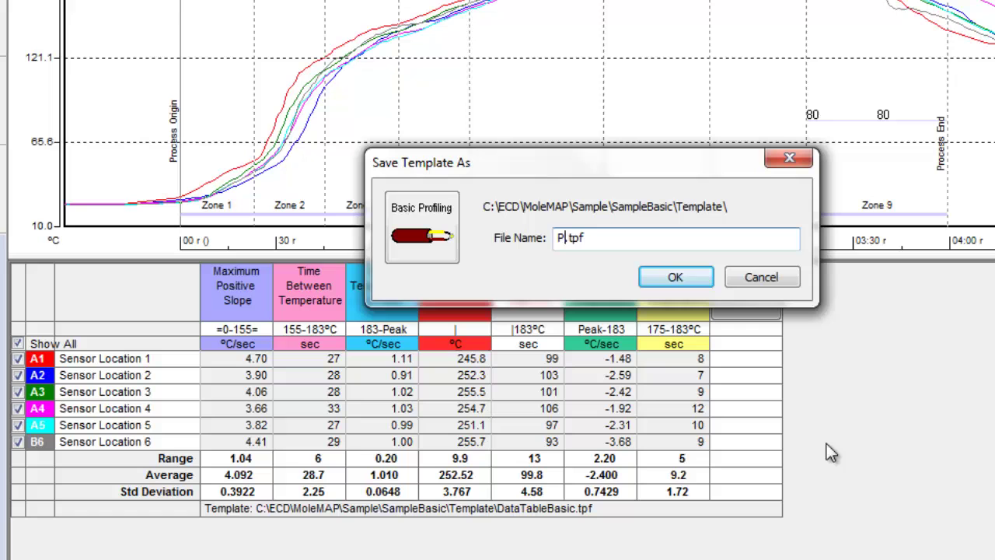
{"action": "type", "text": "tA"}
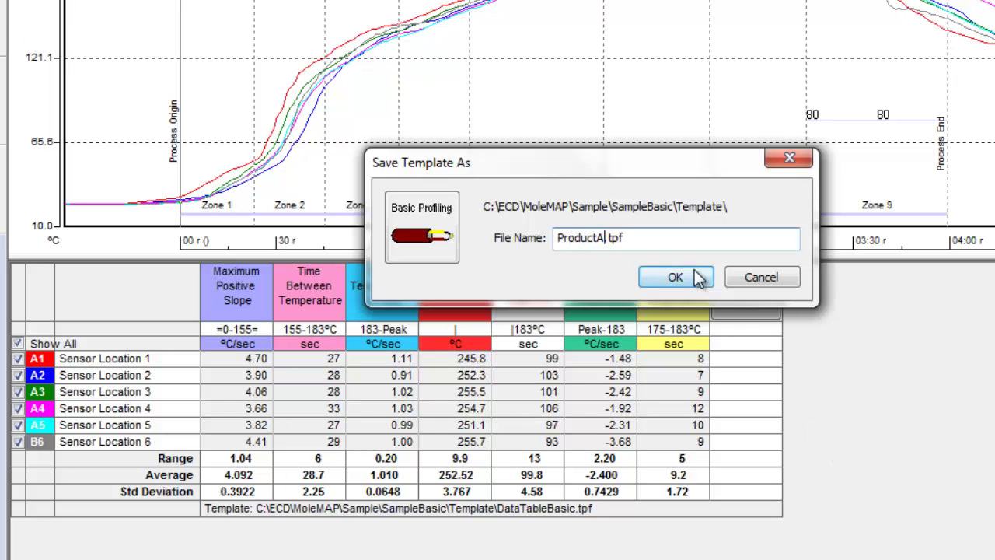
{"action": "left_click", "coordinate": [674, 279]}
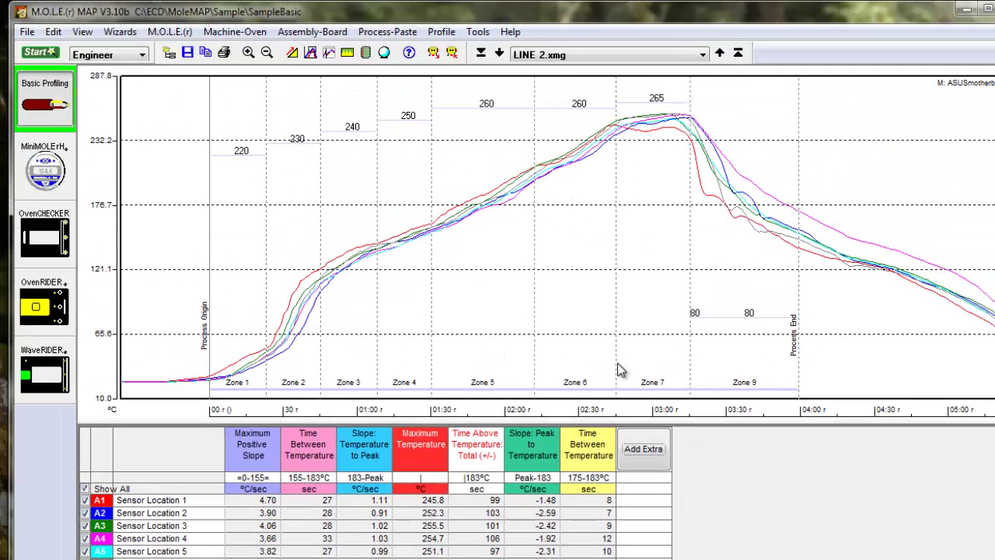
Download the selected data run from the instrument and save it to the sample folder.
{"action": "left_click", "coordinate": [433, 52]}
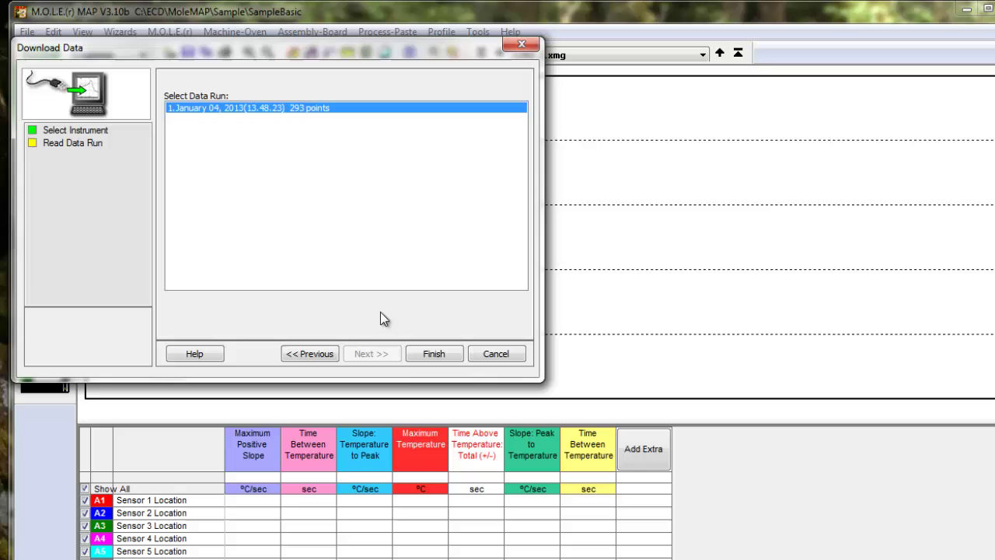
{"action": "left_click", "coordinate": [429, 357]}
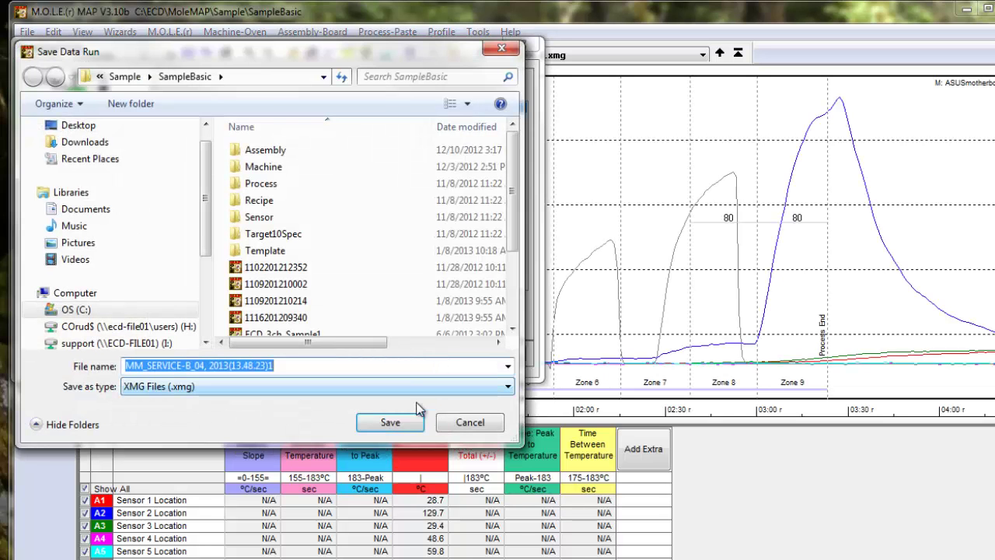
{"action": "left_click", "coordinate": [391, 423]}
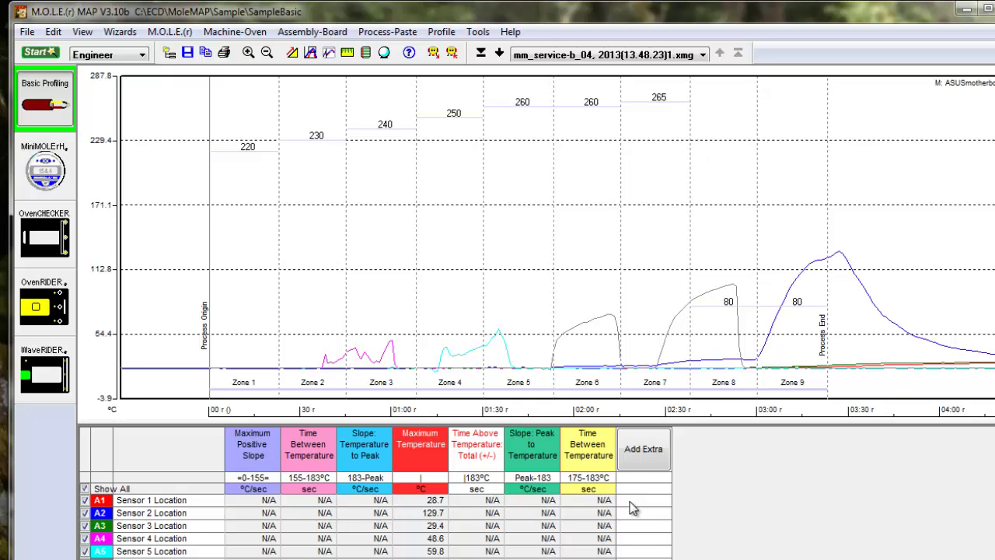
Load the DataTableBasic.tpf KPI template from Add Extra.
{"action": "left_click", "coordinate": [644, 461]}
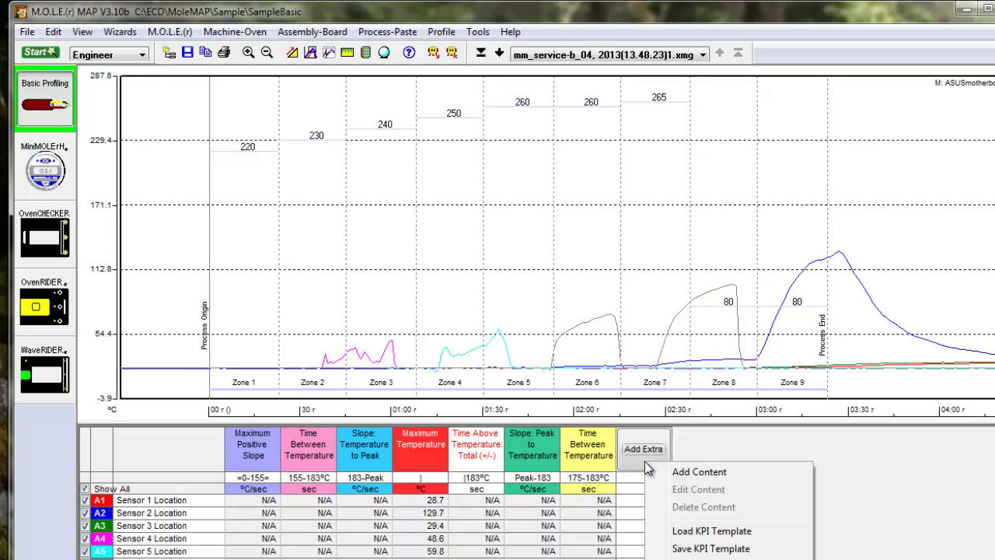
{"action": "left_click", "coordinate": [692, 533]}
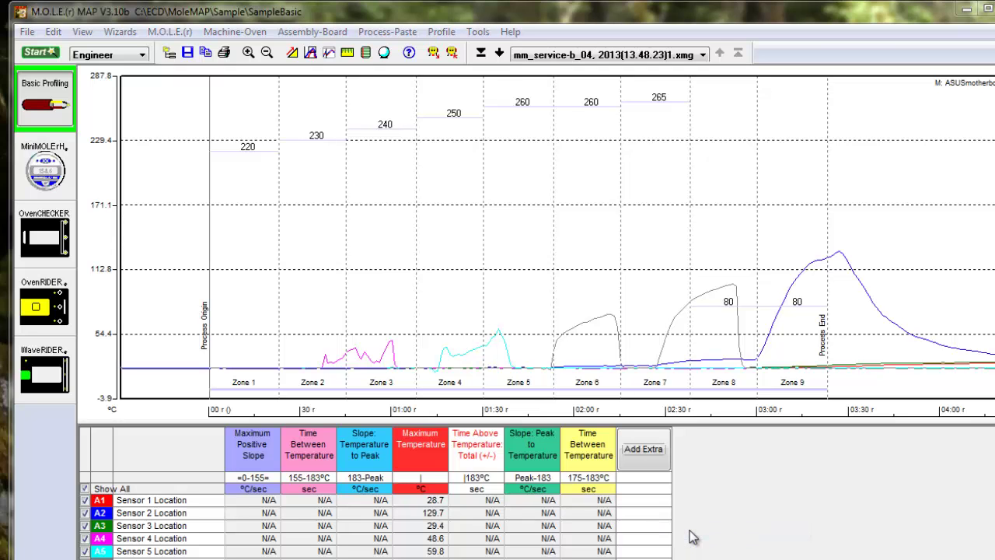
{"action": "left_click", "coordinate": [288, 152]}
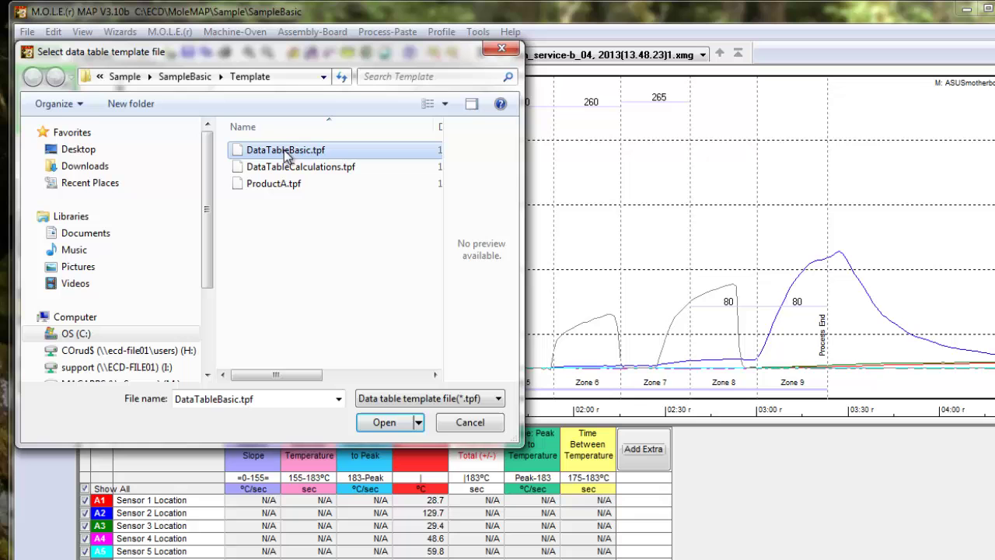
{"action": "left_click", "coordinate": [384, 422]}
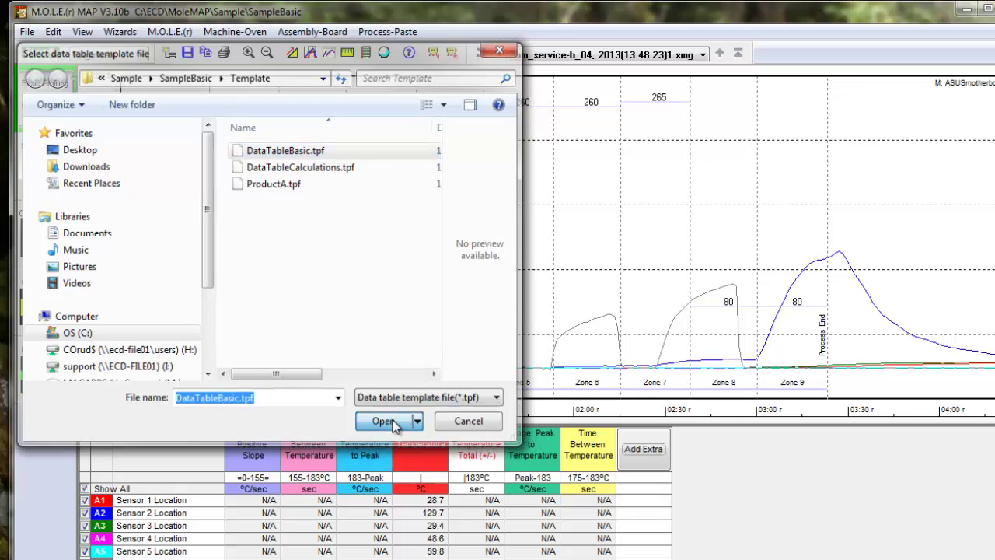